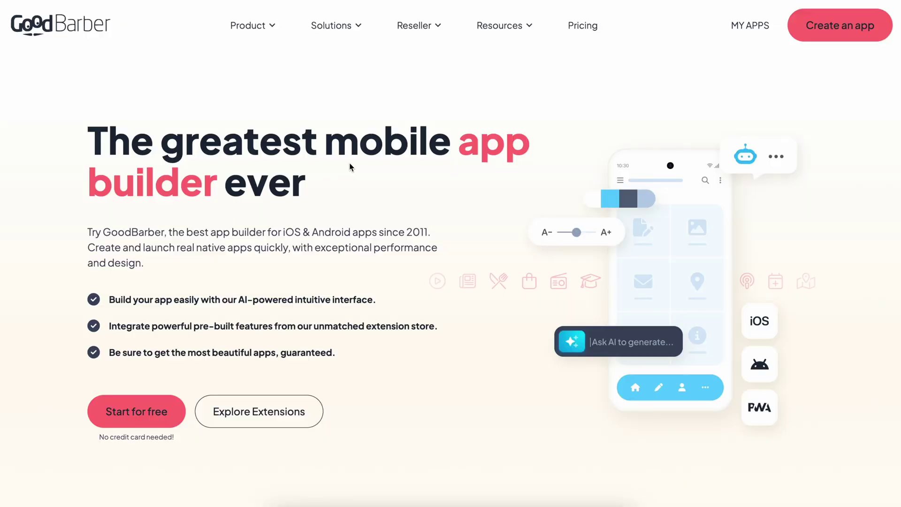
Step: Pick the Content Creator template from the grid and continue to the Choose a theme step
scroll(439, 326, "down", 4)
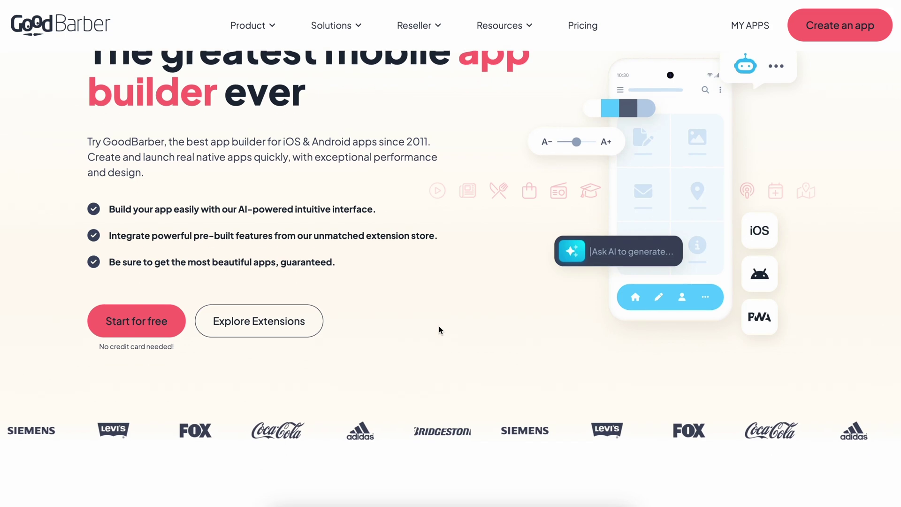
scroll(439, 325, "down", 5)
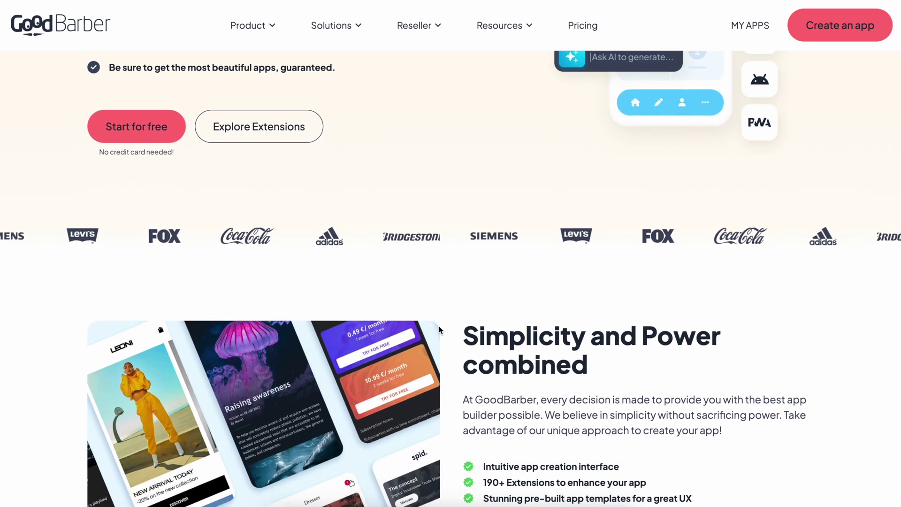
scroll(440, 330, "down", 4)
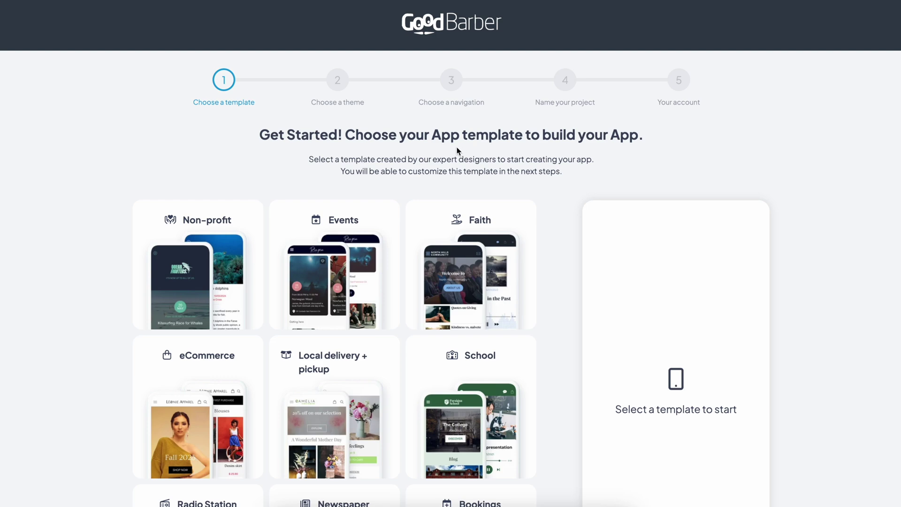
scroll(224, 397, "down", 2)
scroll(224, 400, "down", 4)
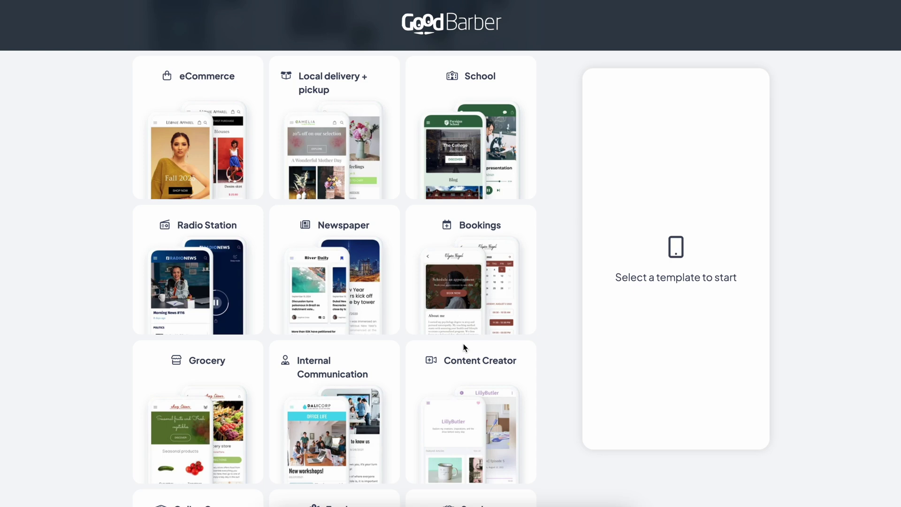
scroll(325, 376, "down", 4)
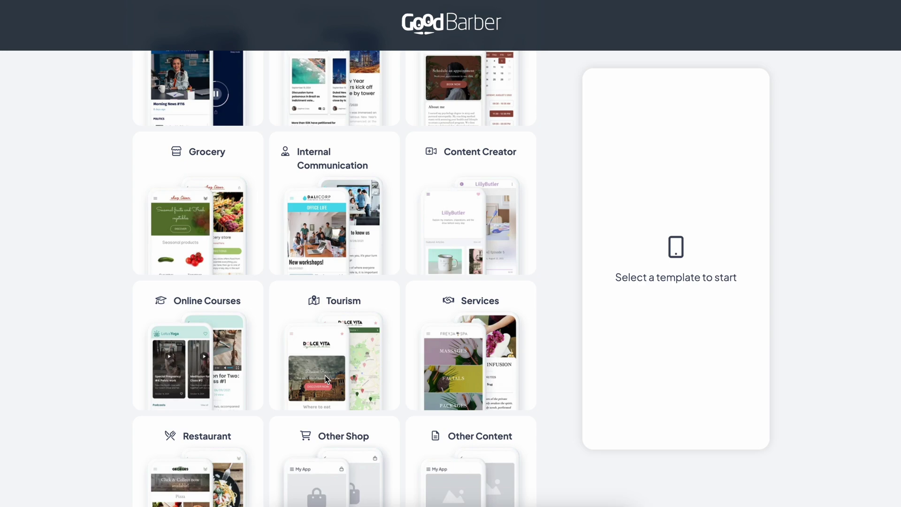
scroll(325, 375, "down", 4)
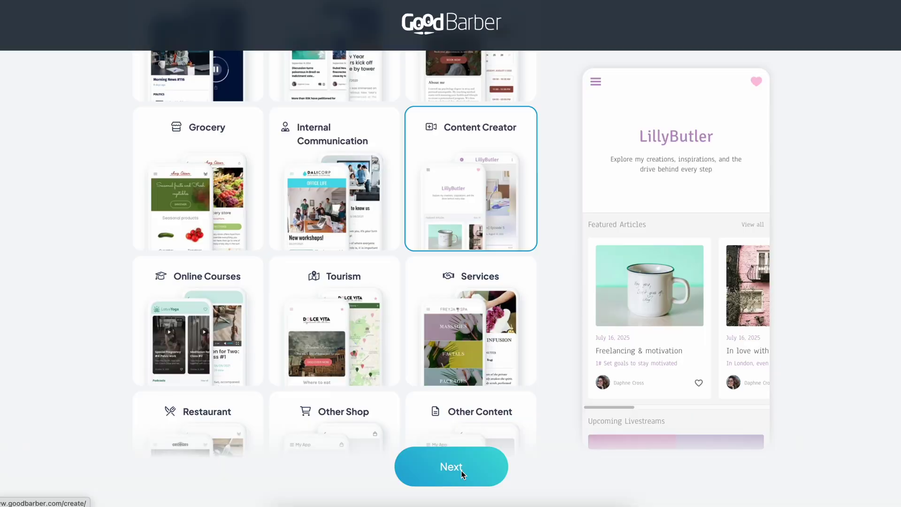
left_click(462, 474)
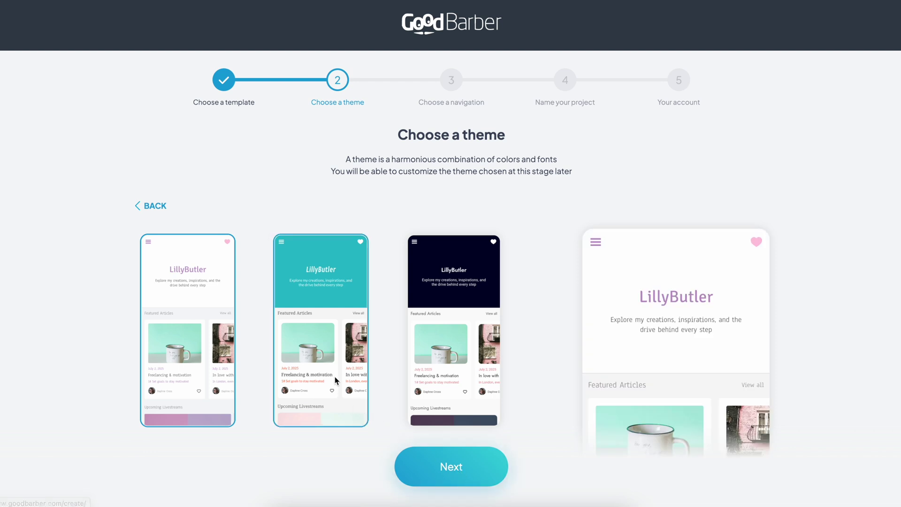
Step: Compare the teal, navy and orange themes, keep teal, and continue to navigation
scroll(335, 376, "down", 3)
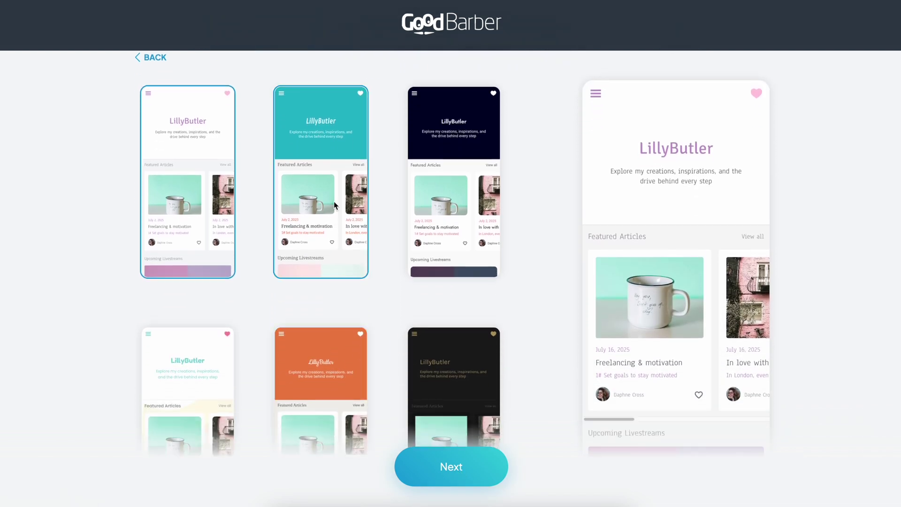
left_click(336, 205)
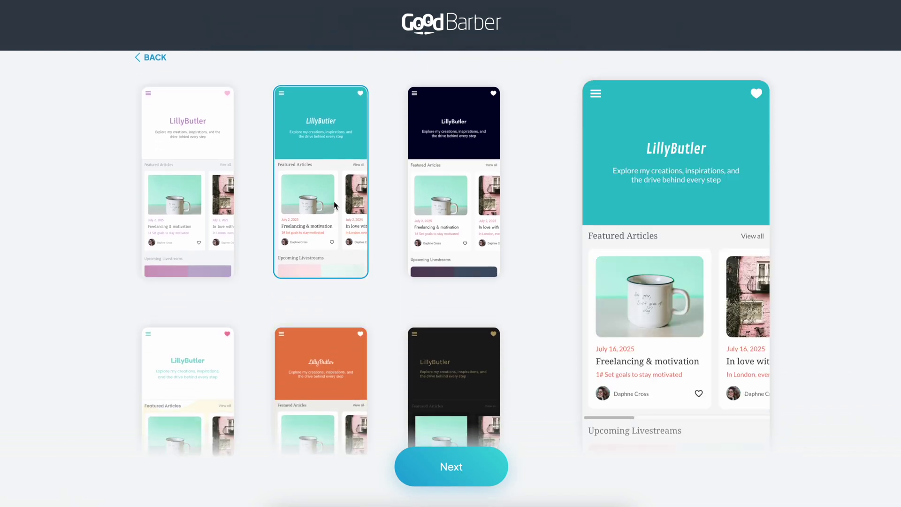
left_click(462, 200)
scroll(461, 200, "down", 2)
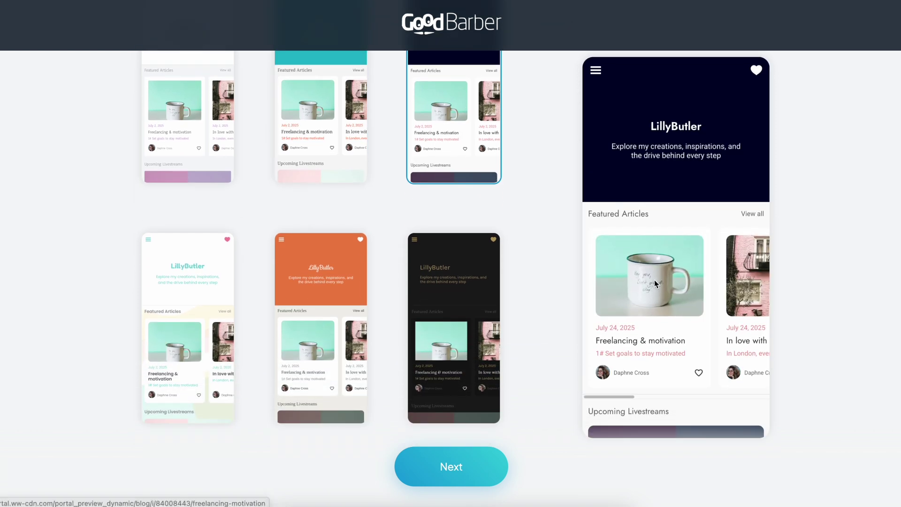
scroll(654, 279, "down", 3)
left_click(450, 289)
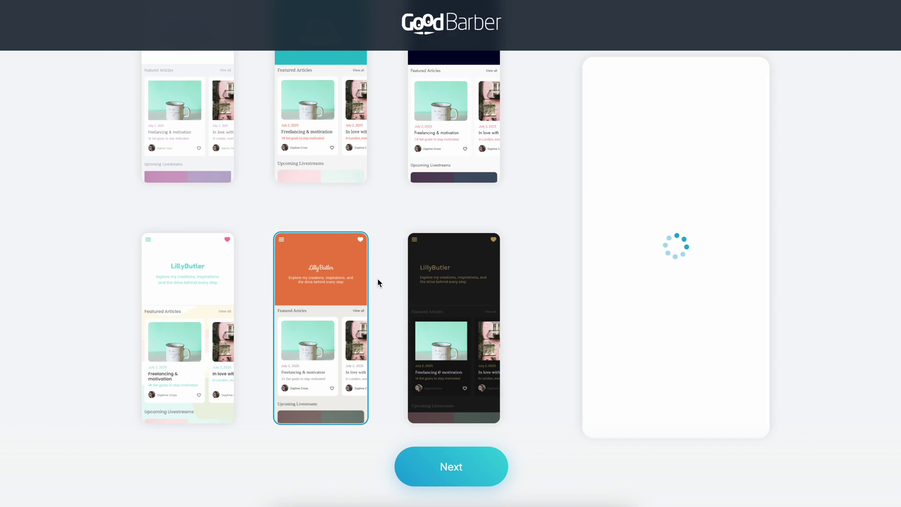
scroll(321, 245, "up", 4)
left_click(321, 245)
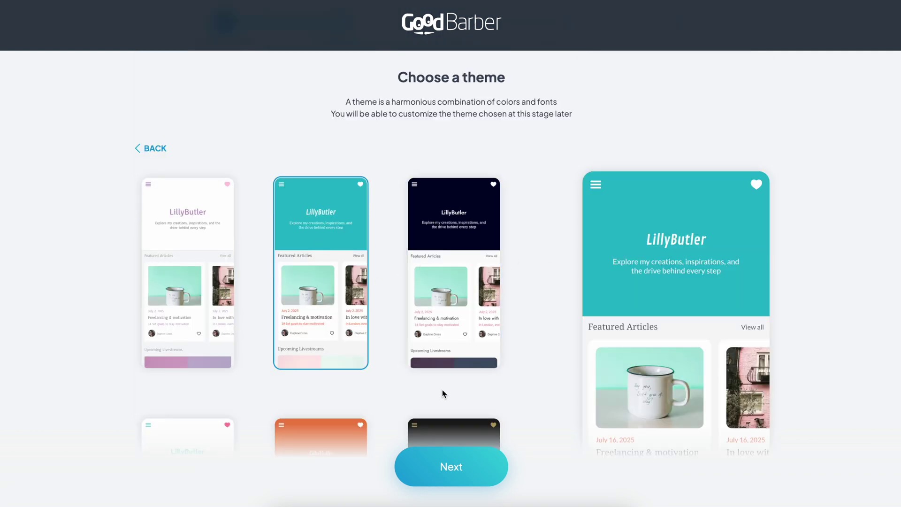
left_click(449, 468)
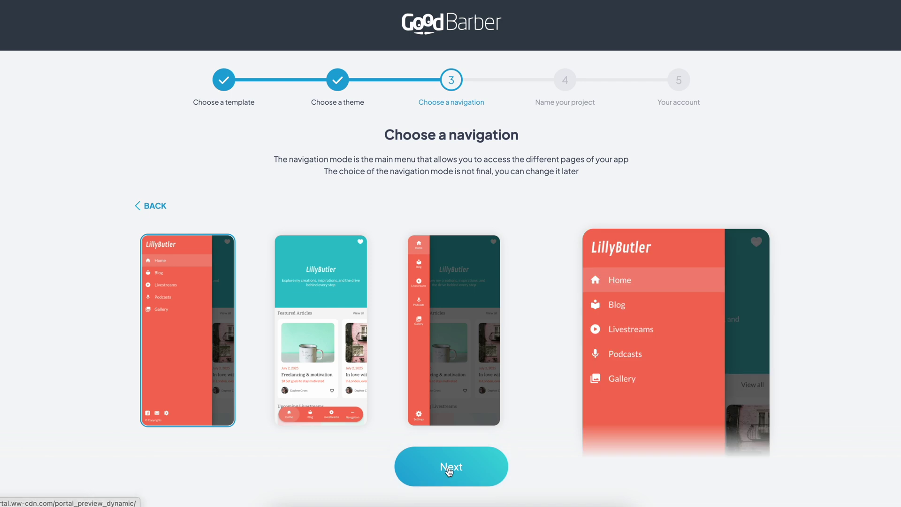
Step: Choose the bottom tab bar navigation after trying the side rail layout
scroll(396, 398, "down", 3)
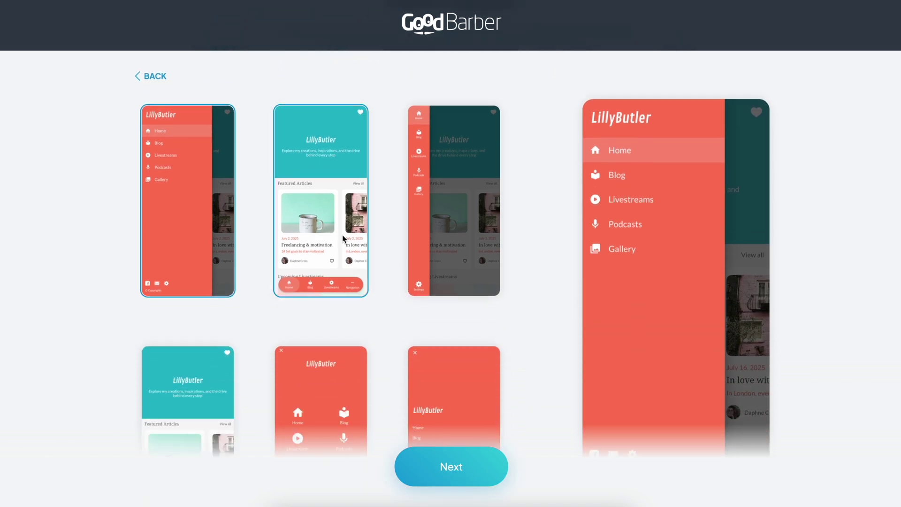
left_click(343, 238)
scroll(343, 239, "down", 1)
scroll(343, 238, "down", 1)
left_click(423, 189)
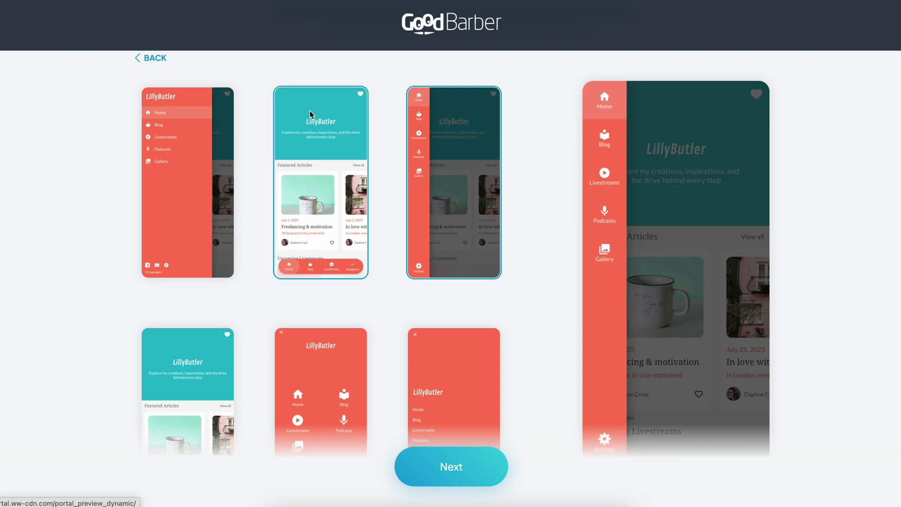
left_click(310, 114)
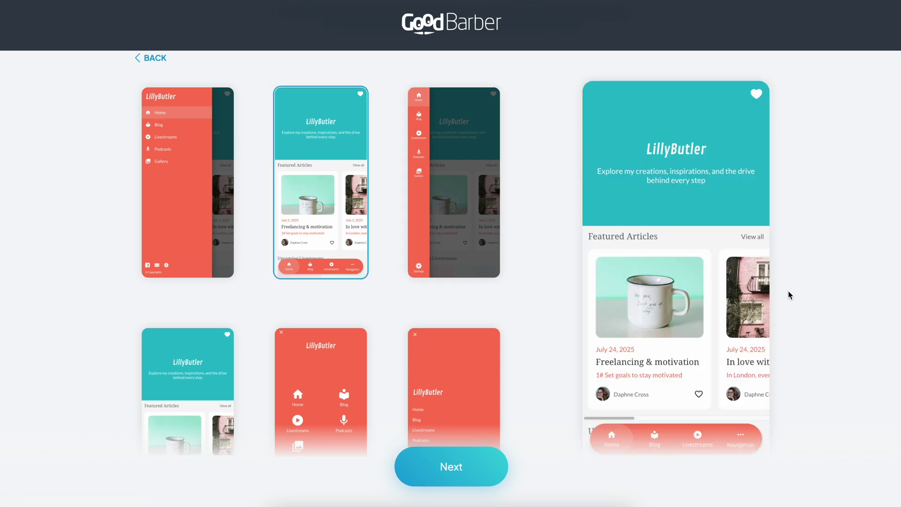
Step: Preview the Livestreams, Blog and Navigation tabs, return to Home, then continue to naming
scroll(790, 295, "down", 3)
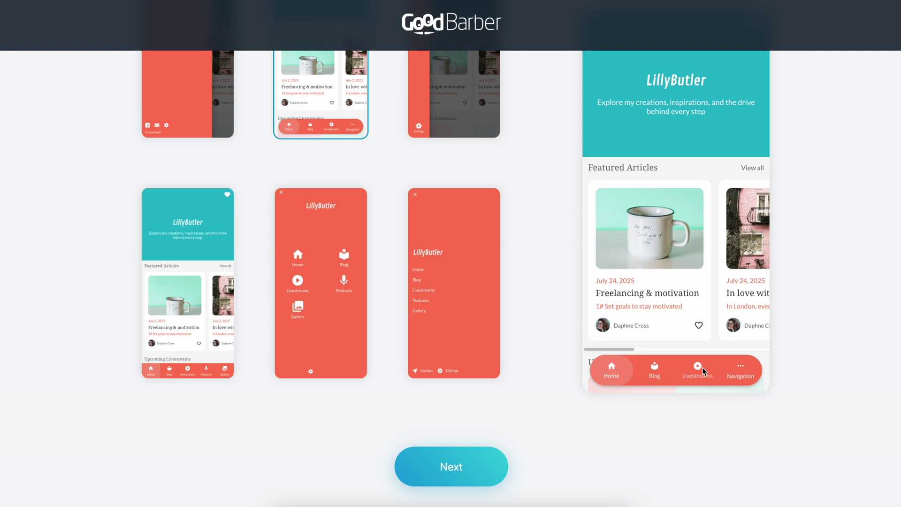
left_click(700, 371)
left_click(653, 372)
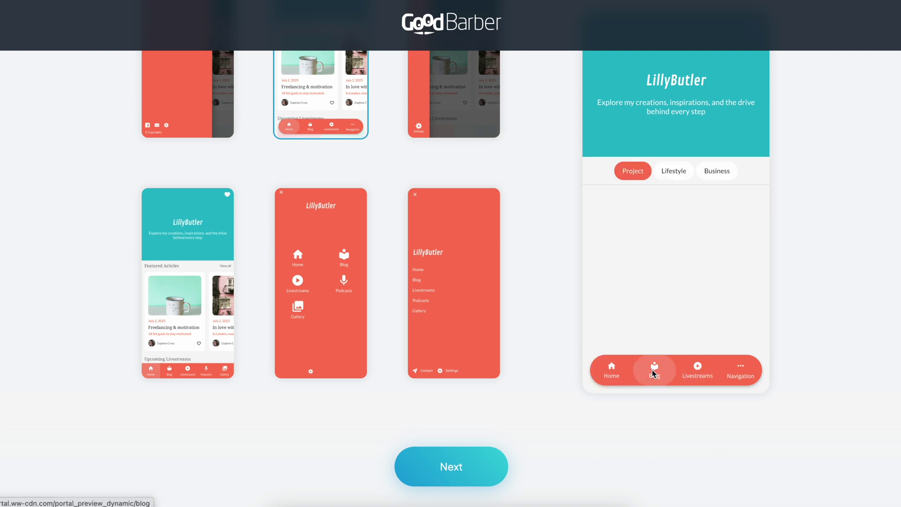
left_click(738, 369)
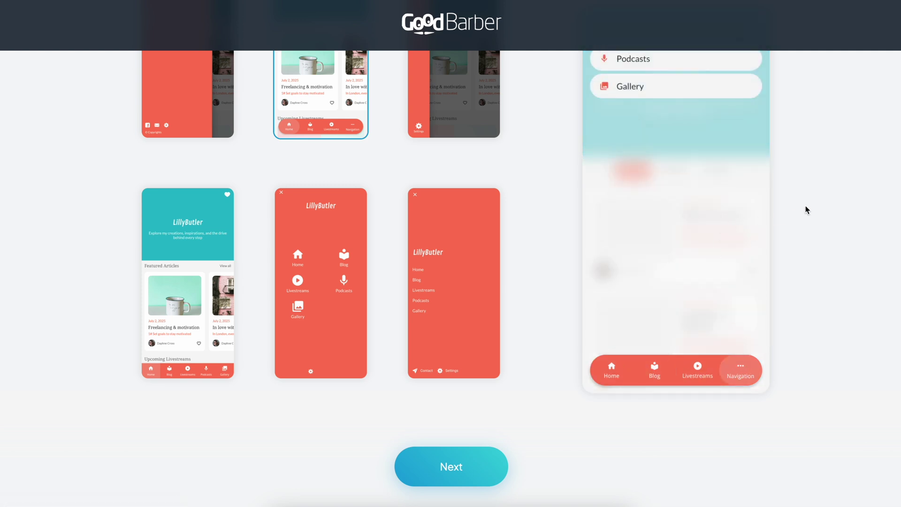
scroll(806, 210, "up", 1)
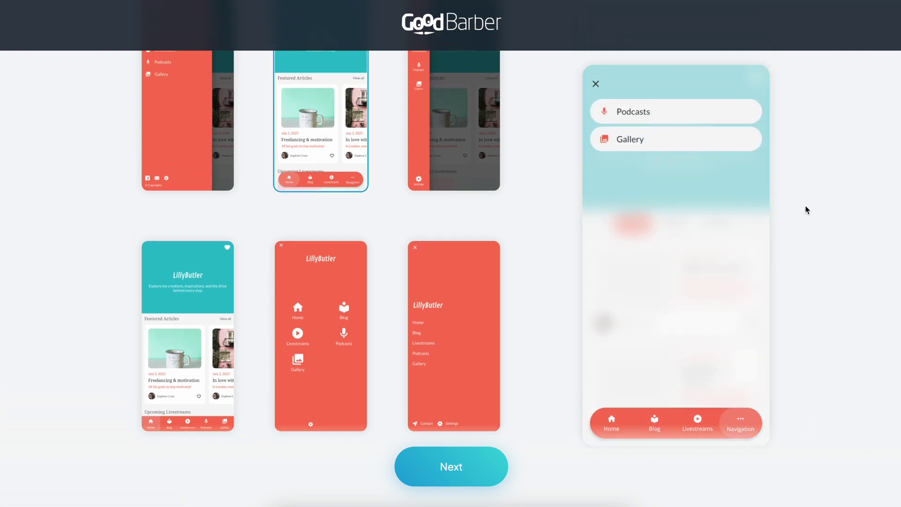
left_click(612, 421)
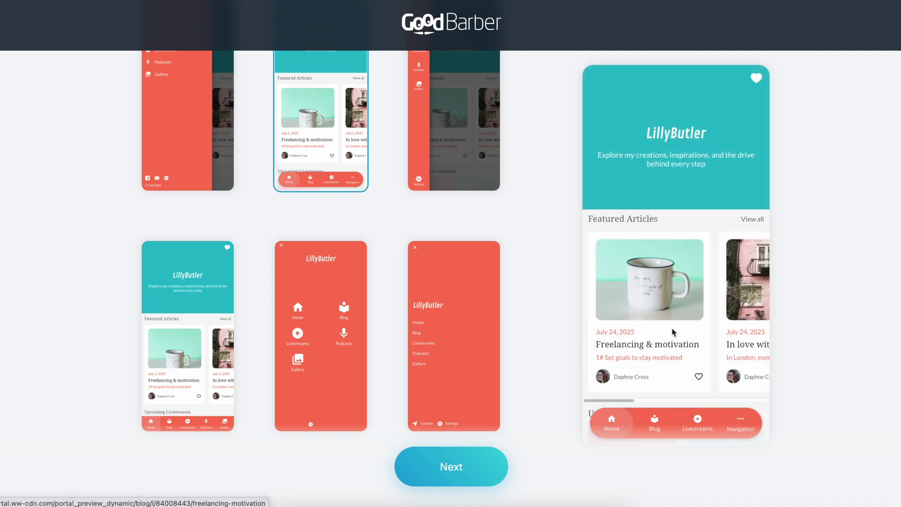
scroll(672, 332, "down", 10)
scroll(672, 328, "up", 10)
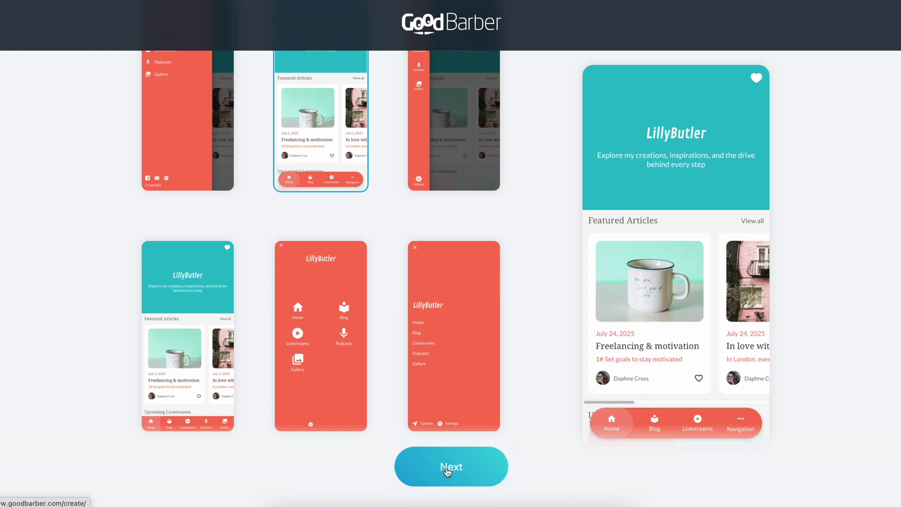
left_click(447, 472)
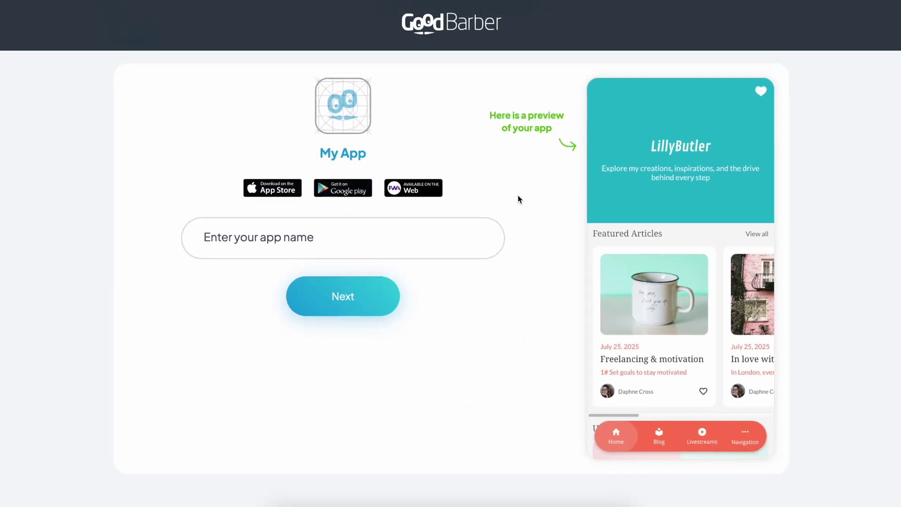
Step: Name the app 'Marks Tech Store' and open it in the back-office editor
left_click(230, 247)
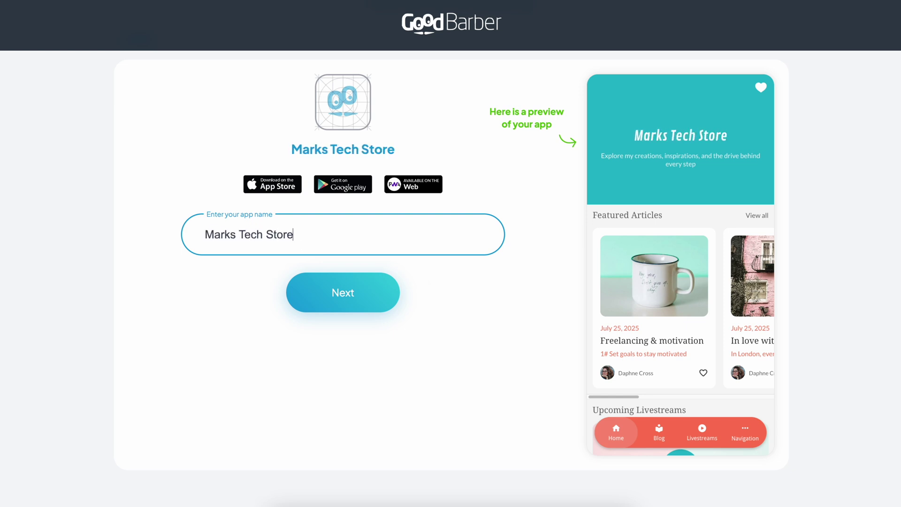
left_click(313, 301)
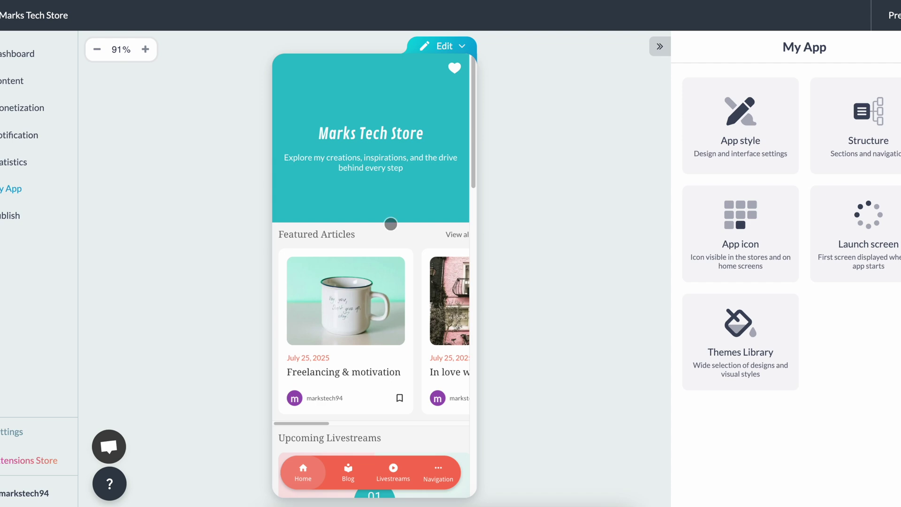
Step: Show the Blog page in the preview, browse its articles, then open the Navigation menu
scroll(404, 298, "down", 10)
scroll(407, 300, "up", 10)
left_click(349, 477)
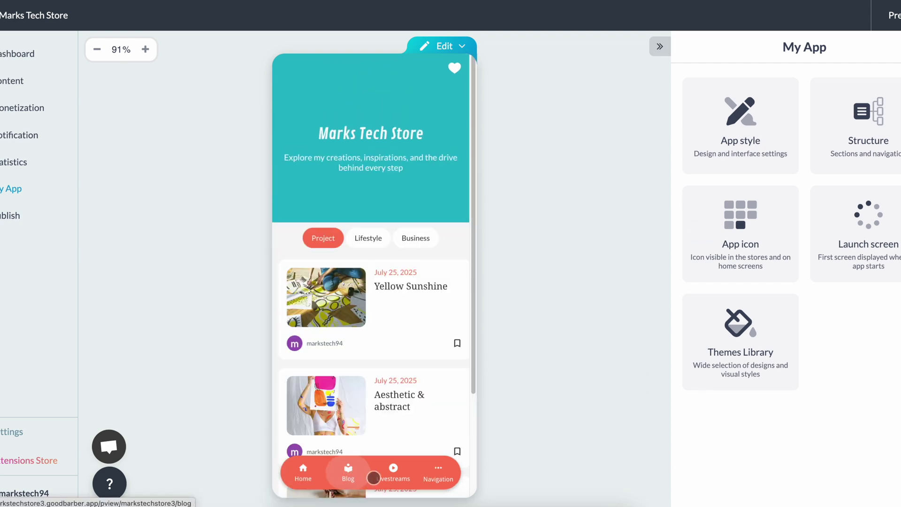
scroll(391, 436, "down", 3)
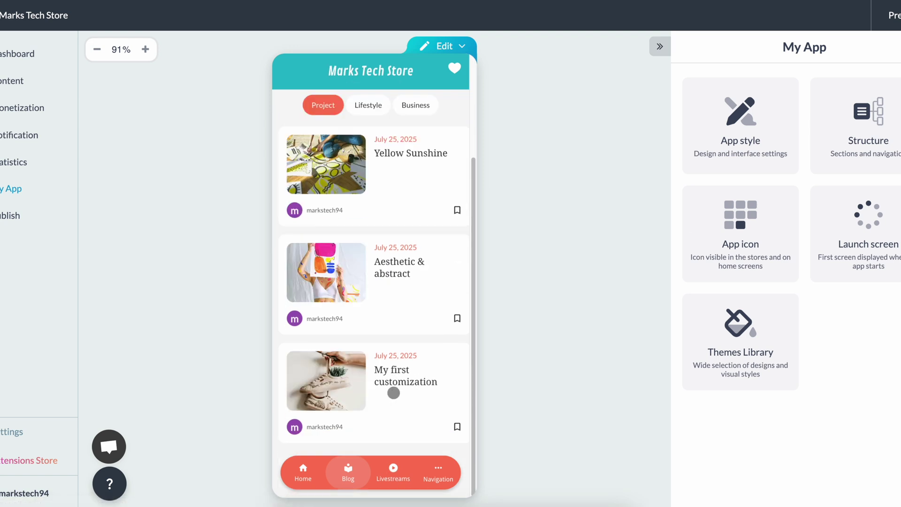
left_click(437, 472)
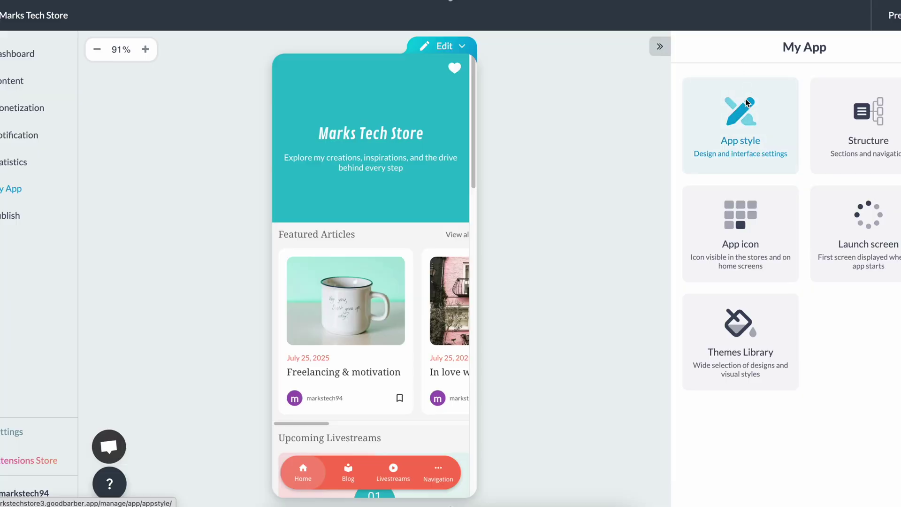
Step: Apply the navy Beckett color theme (#29547E) from App style > Colors
left_click(747, 102)
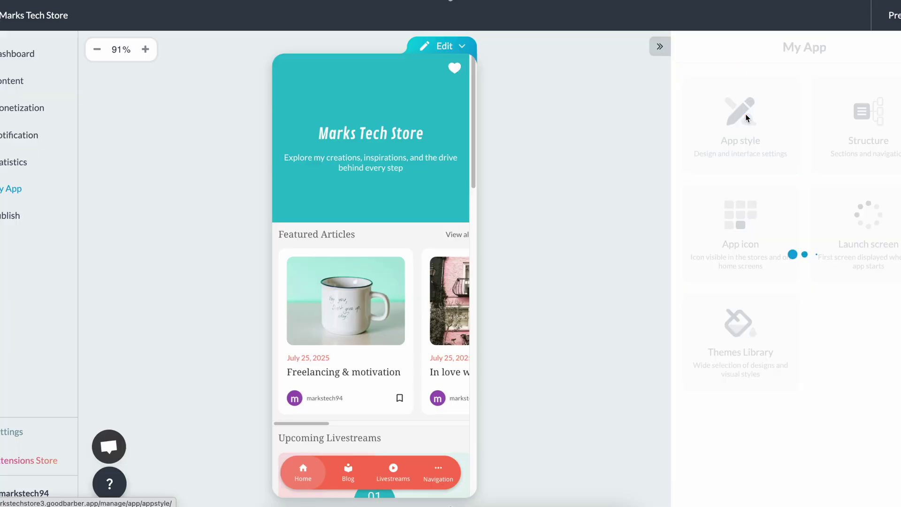
left_click(894, 106)
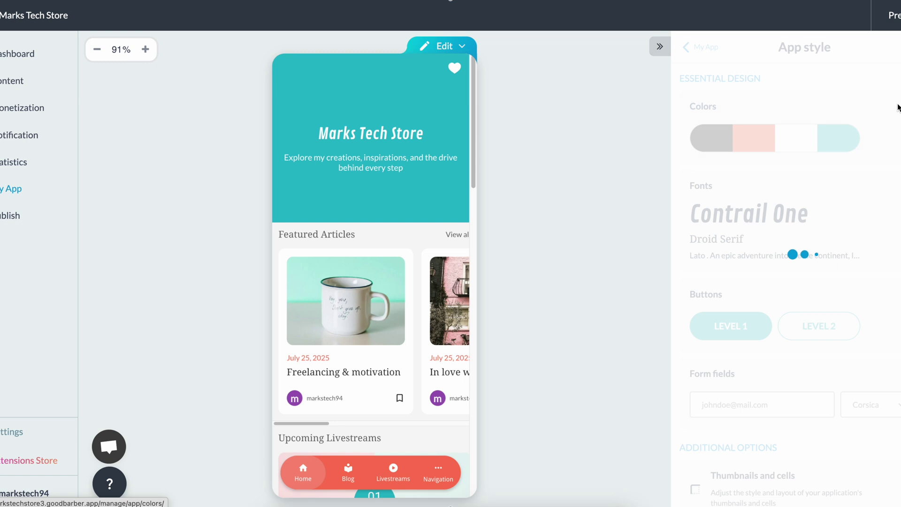
scroll(765, 240, "down", 6)
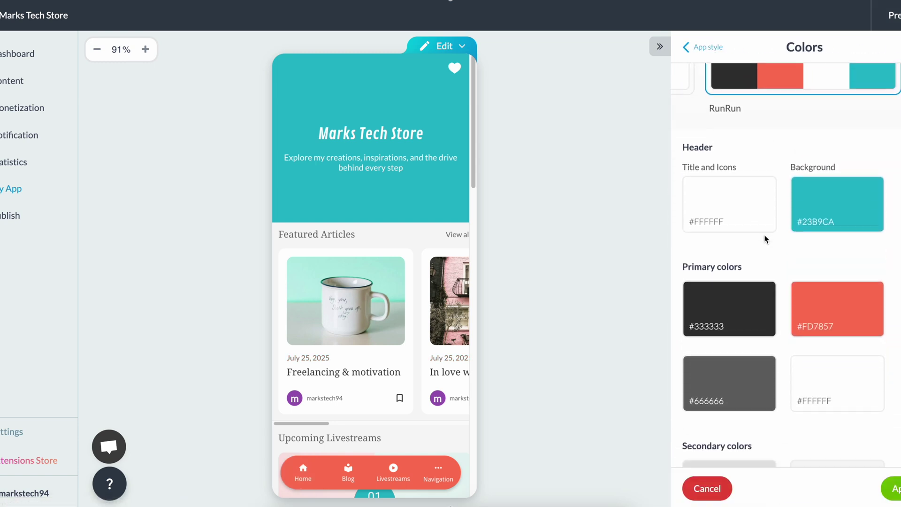
scroll(766, 239, "down", 3)
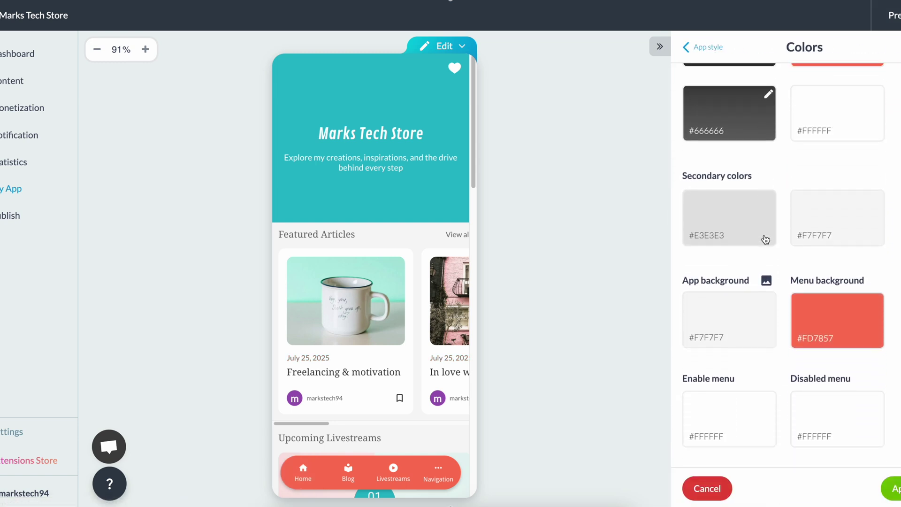
scroll(766, 240, "up", 2)
scroll(766, 239, "up", 6)
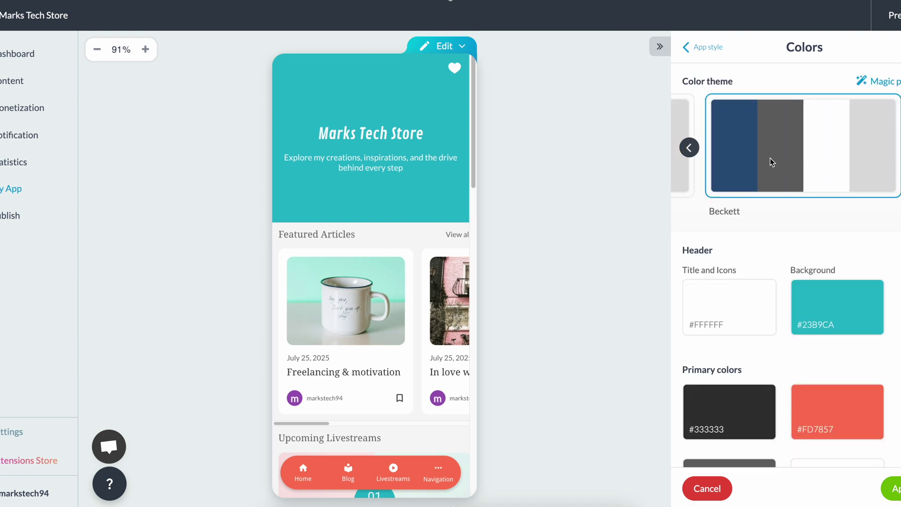
left_click(766, 161)
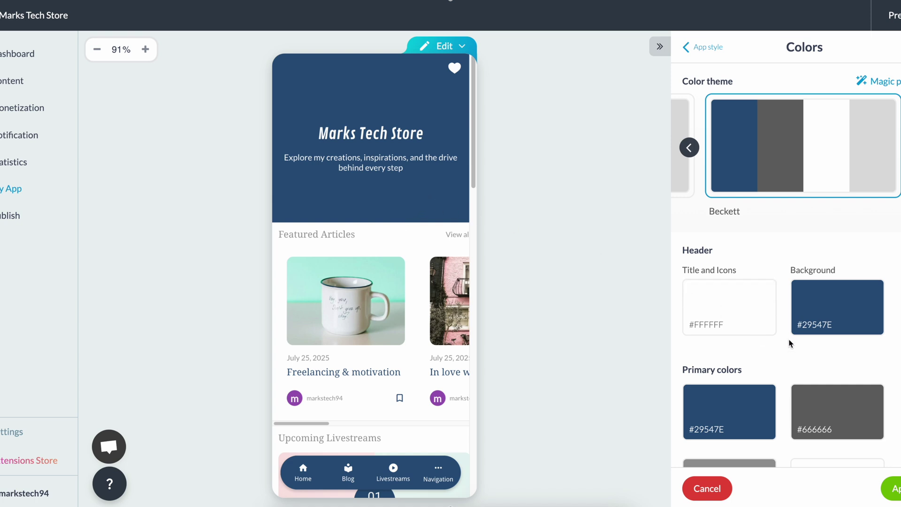
Step: Check the Blog page in the new navy colors and return to the App style overview
scroll(790, 344, "down", 2)
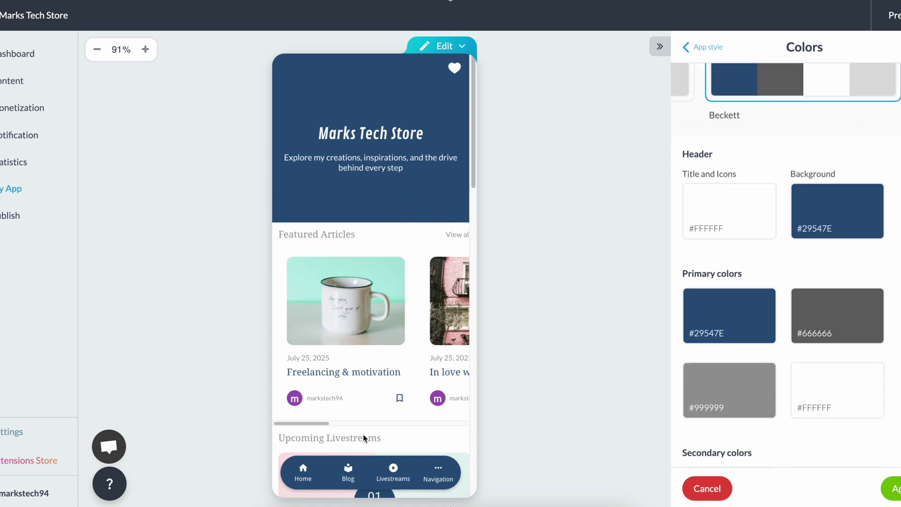
left_click(349, 471)
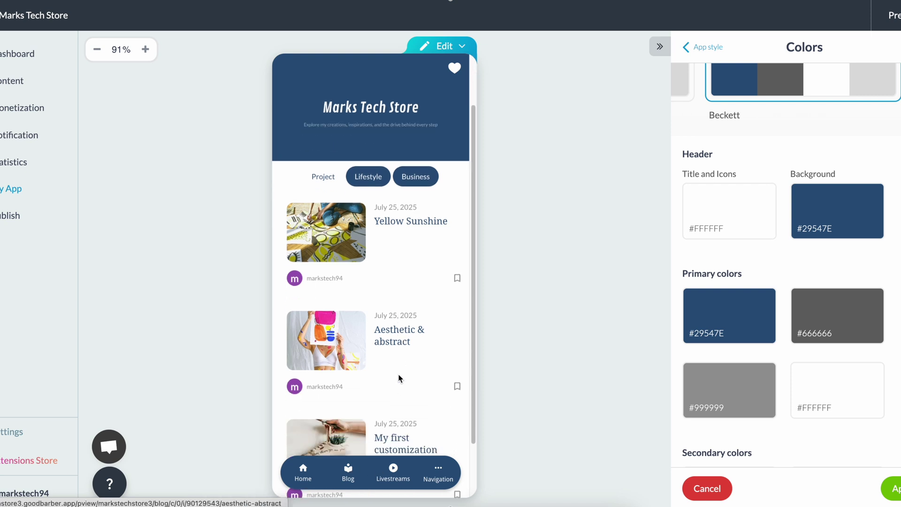
scroll(781, 200, "up", 2)
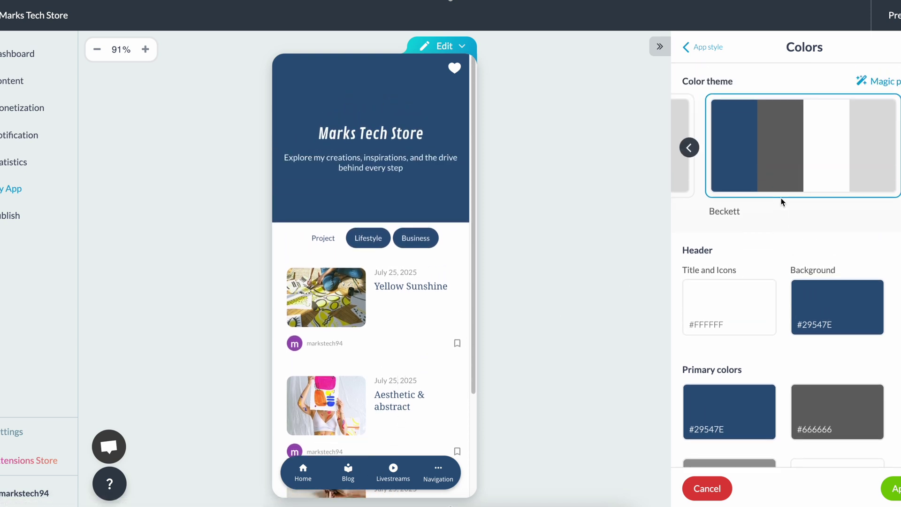
left_click(706, 47)
Step: Look through the Haptic feedback and animations options in App style
scroll(806, 345, "down", 7)
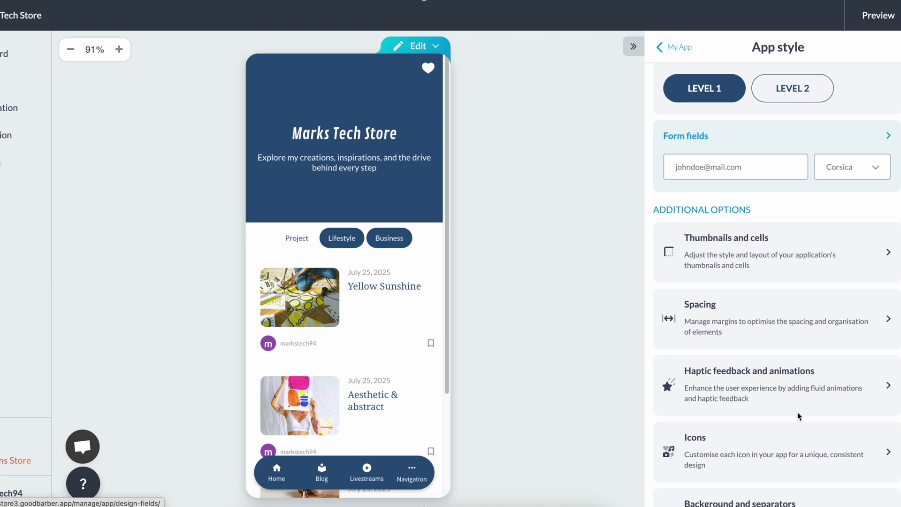
left_click(783, 297)
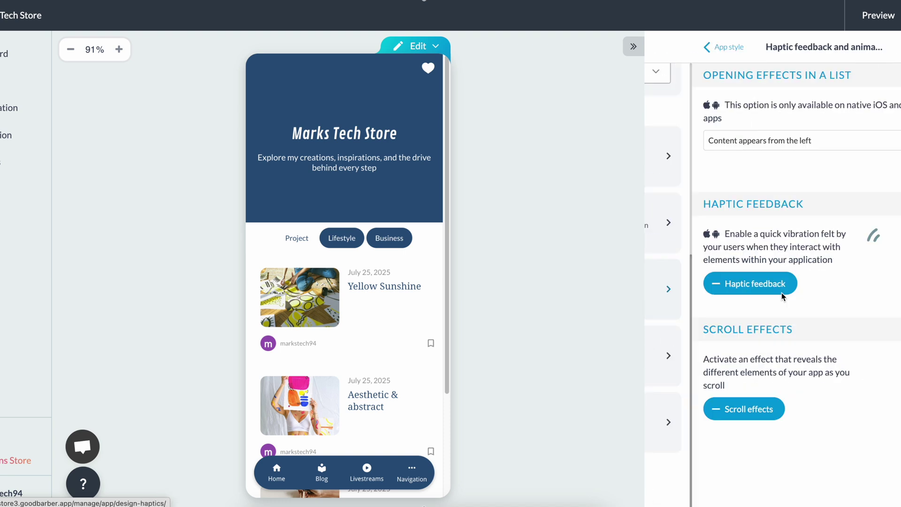
scroll(782, 297, "down", 2)
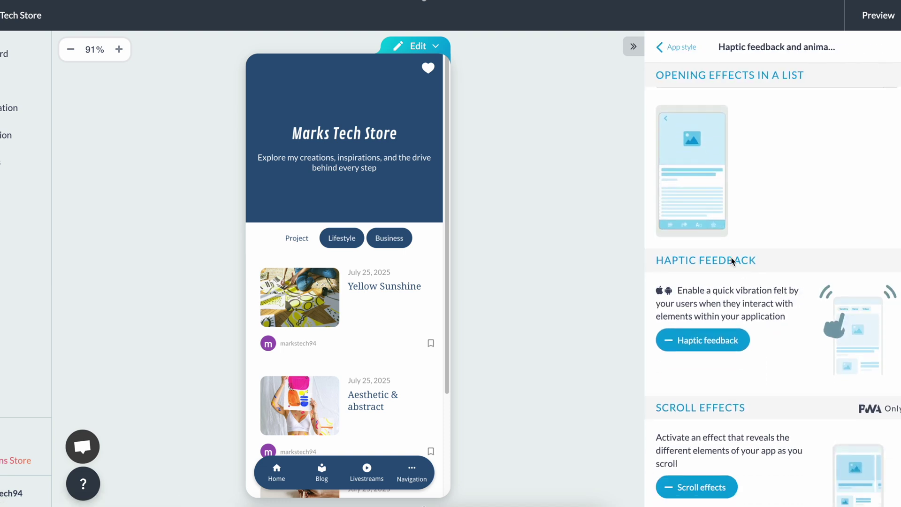
scroll(705, 207, "up", 1)
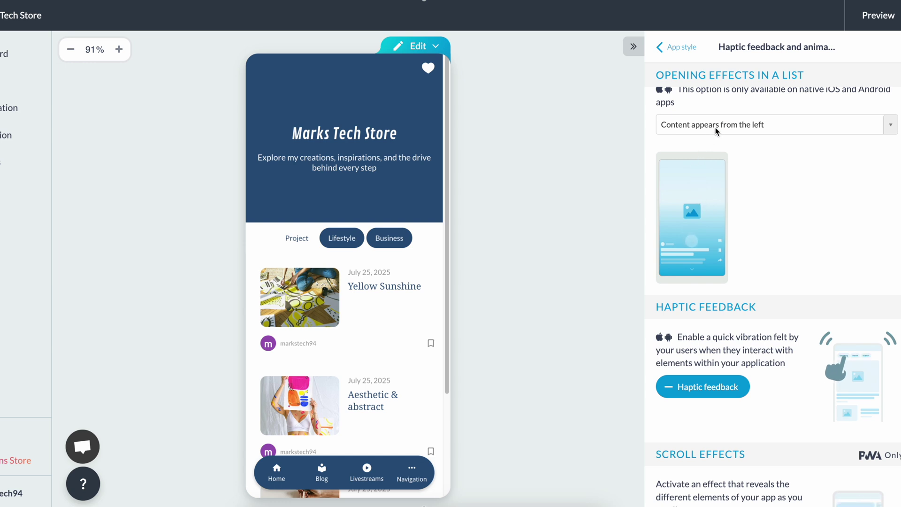
scroll(751, 262, "down", 3)
scroll(751, 261, "down", 1)
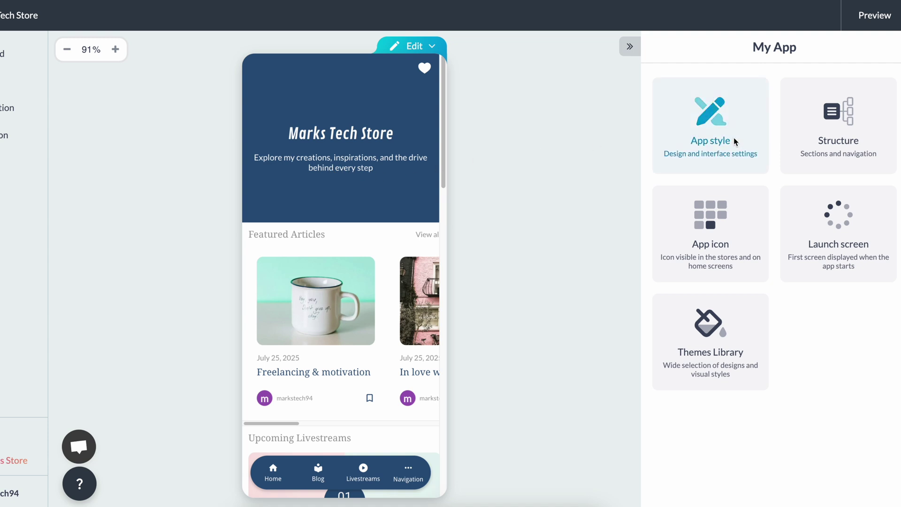
Step: Set the header height to Large under Structure > Header, after trying Small and Medium
left_click(829, 125)
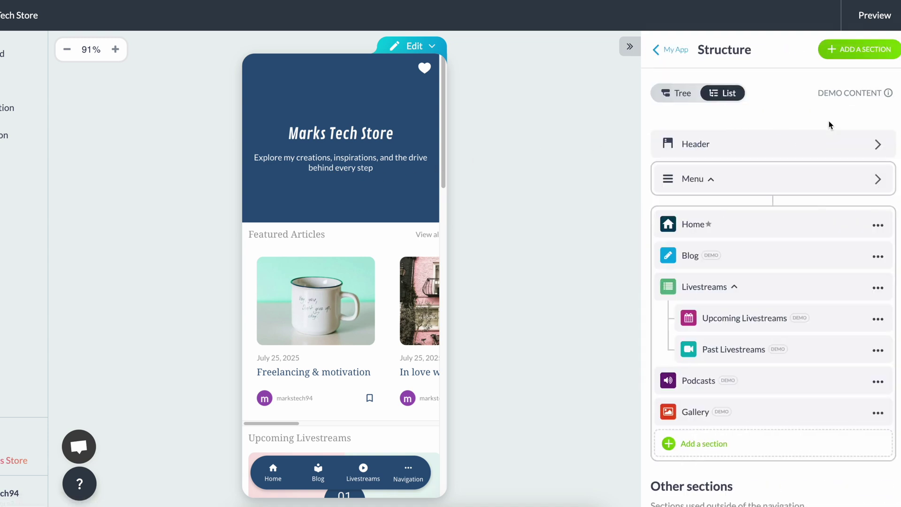
left_click(794, 154)
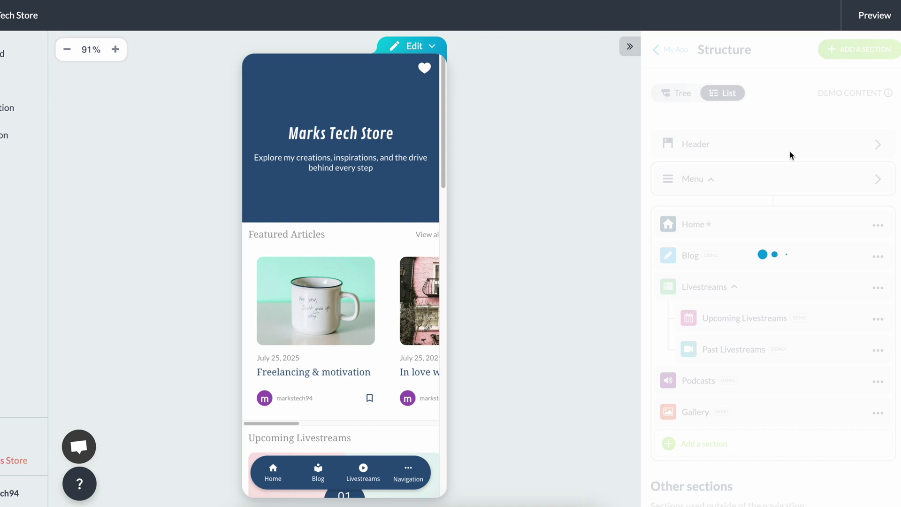
left_click(686, 156)
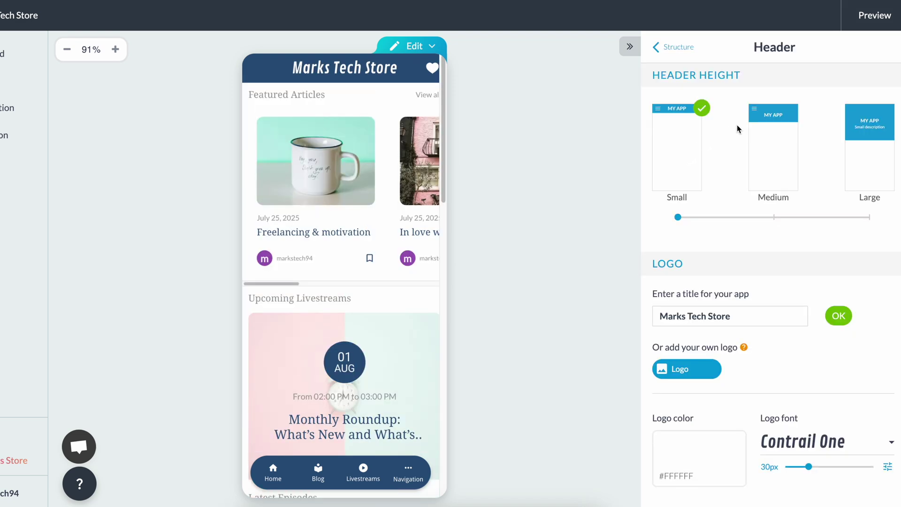
left_click(777, 145)
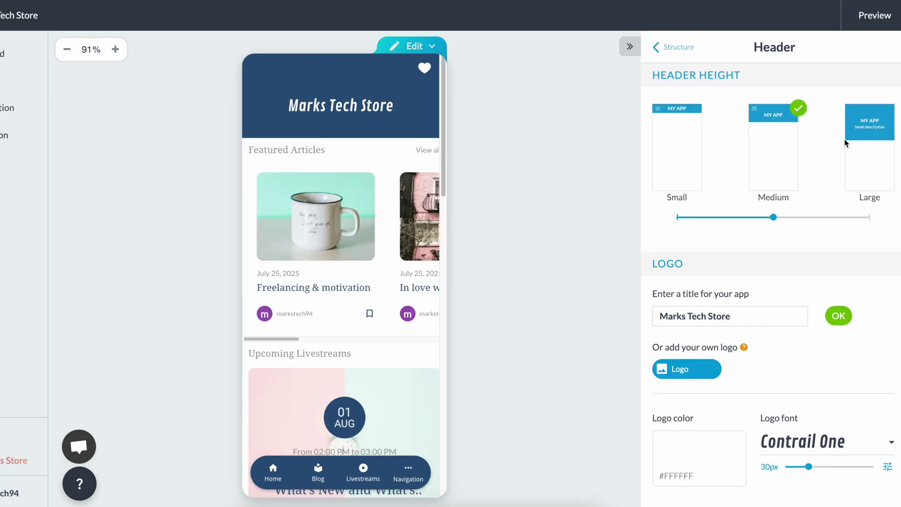
left_click(872, 154)
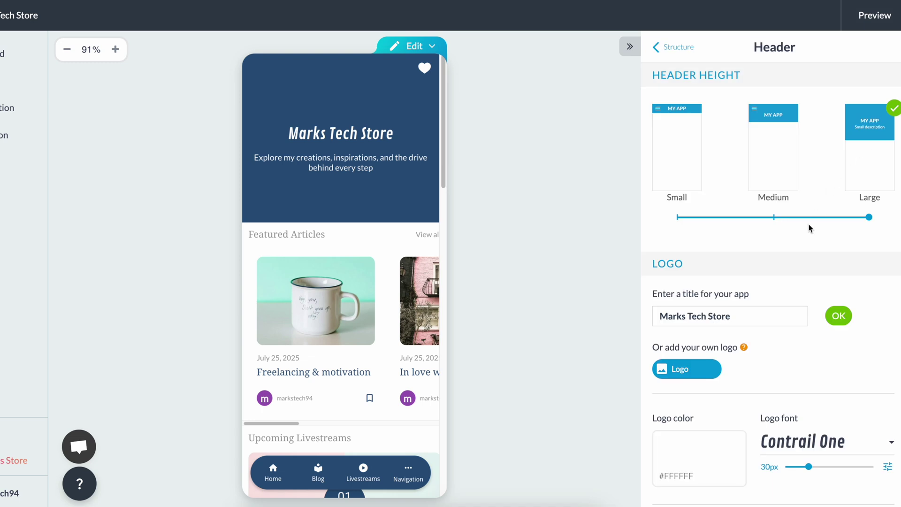
Step: Replace the header's short description with 'Helping people discover new tech' and confirm
scroll(806, 371, "down", 7)
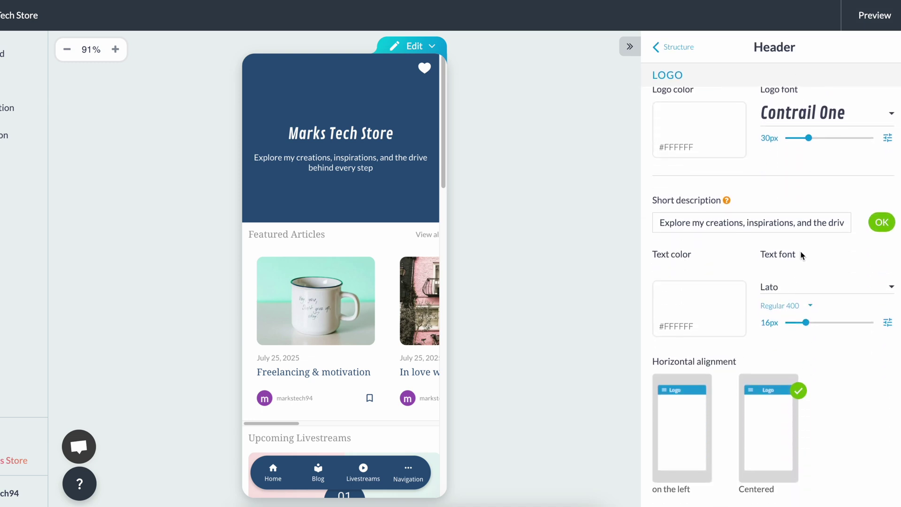
triple_click(804, 224)
type("Helping people discover new tech")
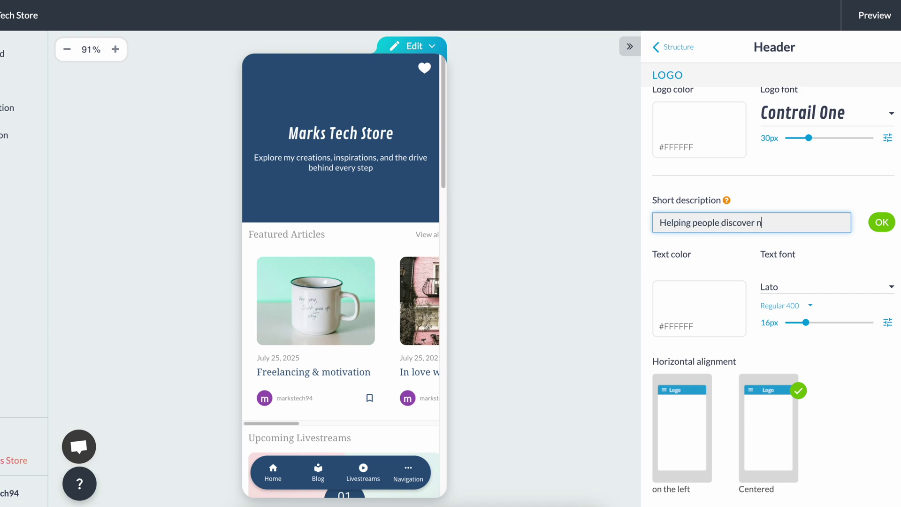
left_click(882, 223)
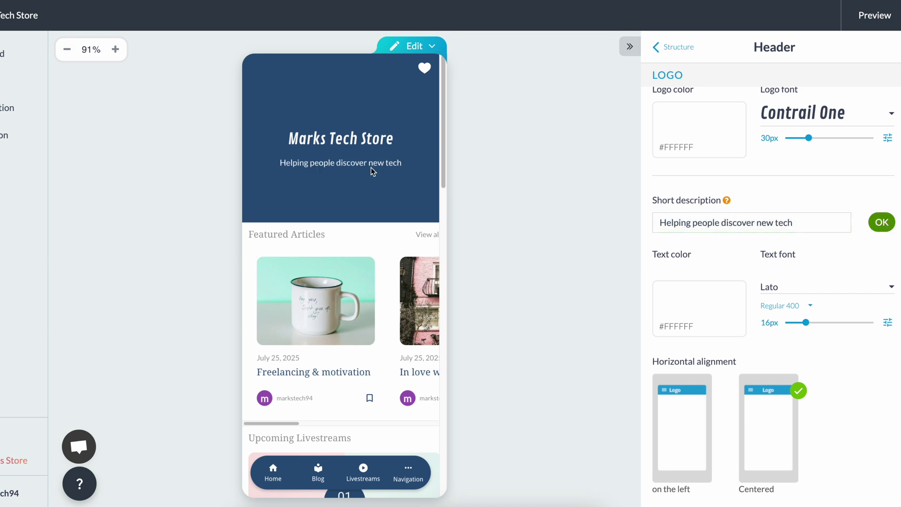